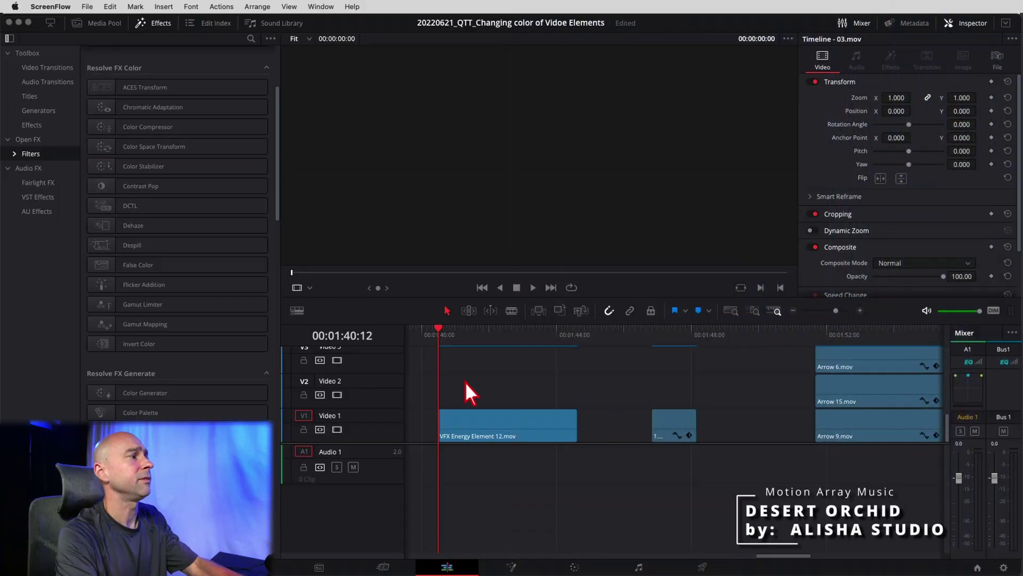
Play the cyan energy smoke clip, park the playhead at 01:41:20, and show the Effects library.
left_click(443, 338)
key("space")
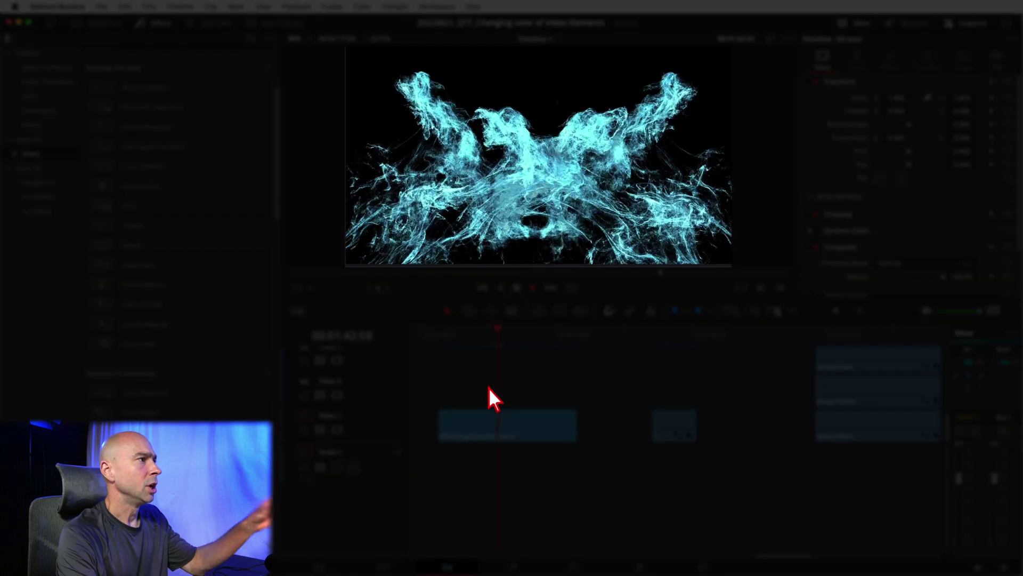
left_click(489, 336)
left_click_drag(489, 339, 483, 340)
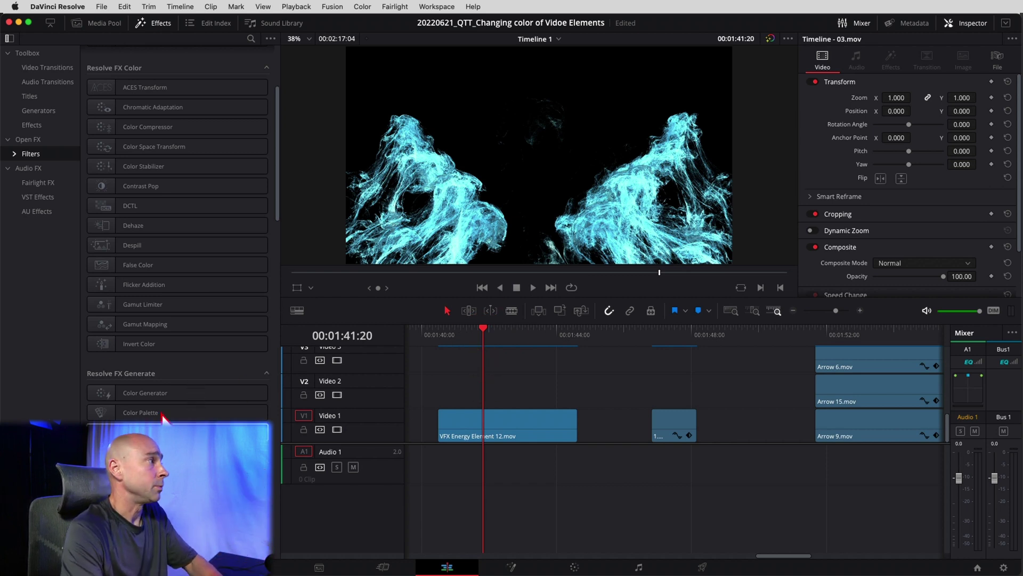
left_click(163, 25)
left_click(165, 25)
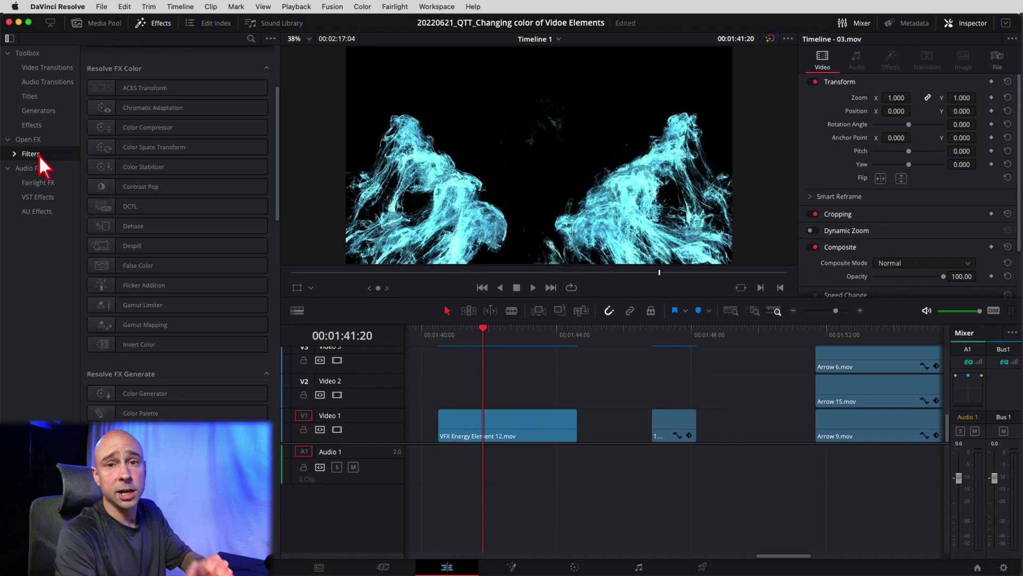
Drop Color Generator onto VFX Energy Element 12.mov and show its effect settings in the Inspector.
scroll(139, 360, "down", 3)
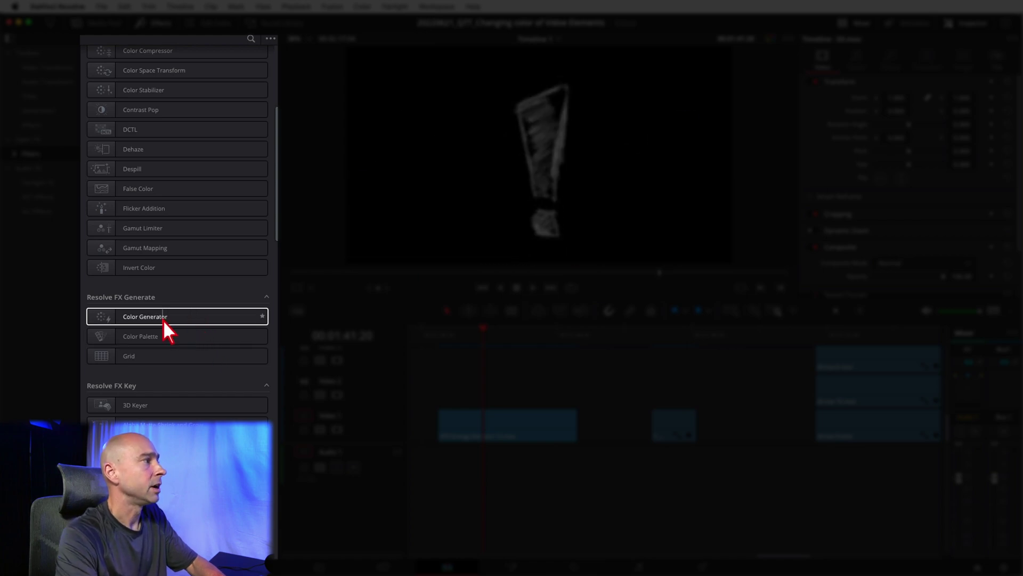
left_click_drag(161, 318, 468, 434)
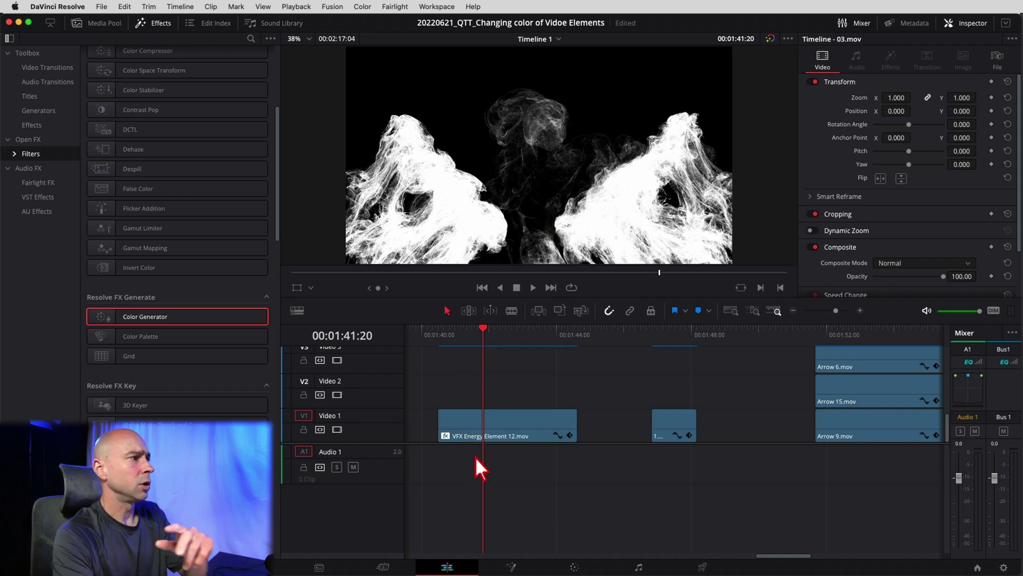
left_click(476, 428)
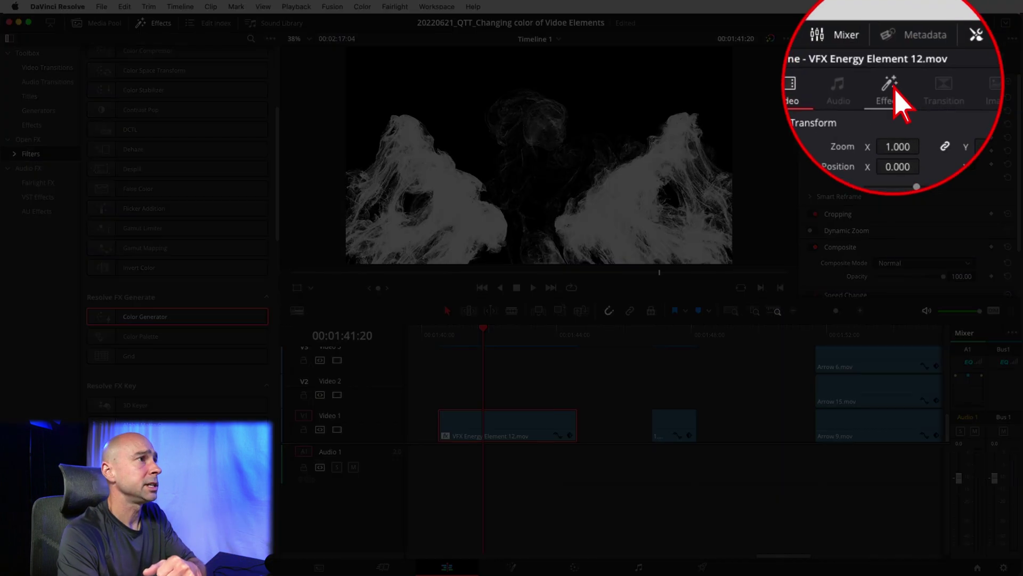
left_click(891, 59)
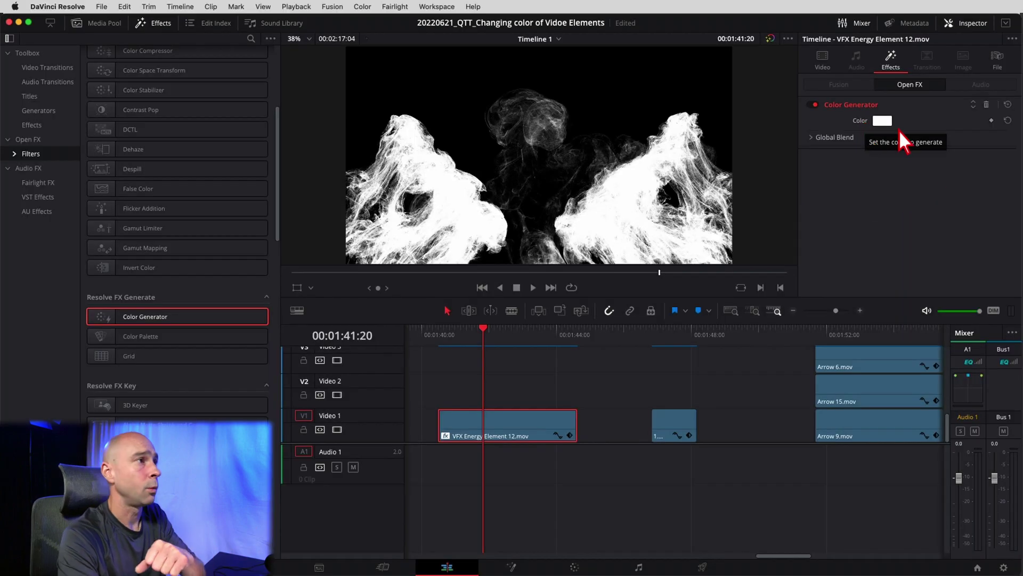
Set the Color Generator color to Green.
left_click(881, 121)
left_click(686, 192)
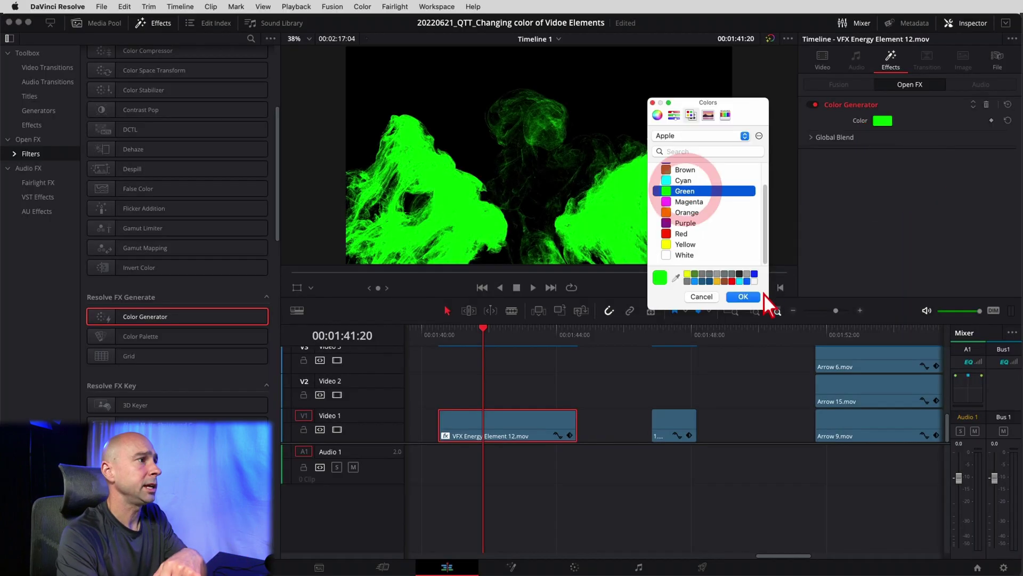
left_click(746, 297)
Play the green smoke from the start of the clip to check it.
left_click(440, 335)
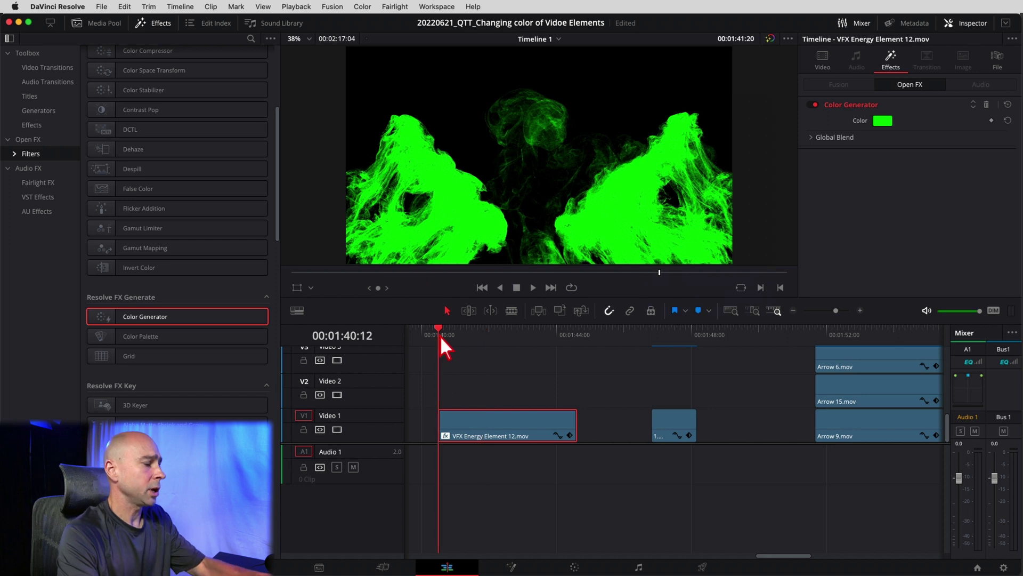
key("space")
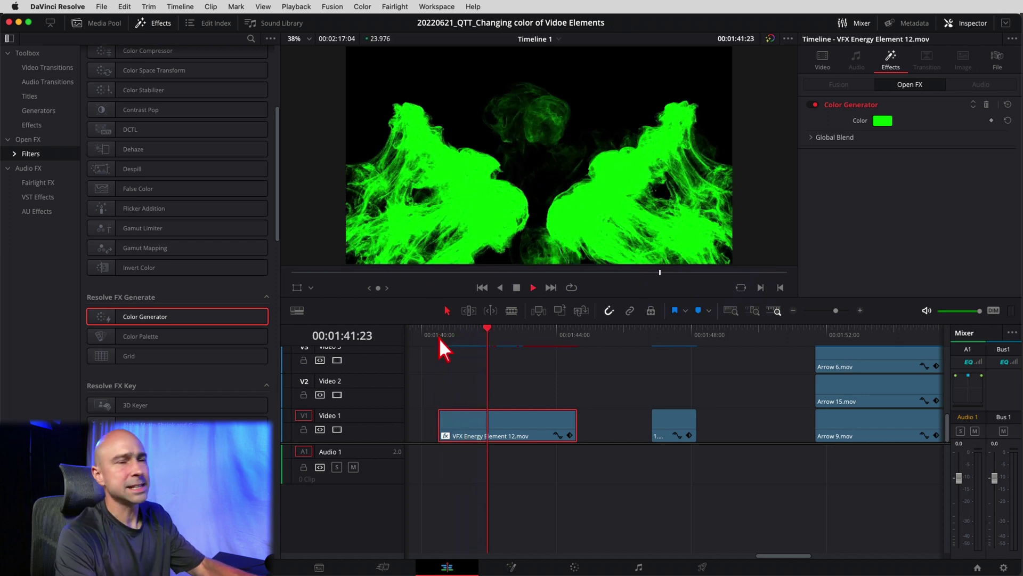
key("space")
key("space")
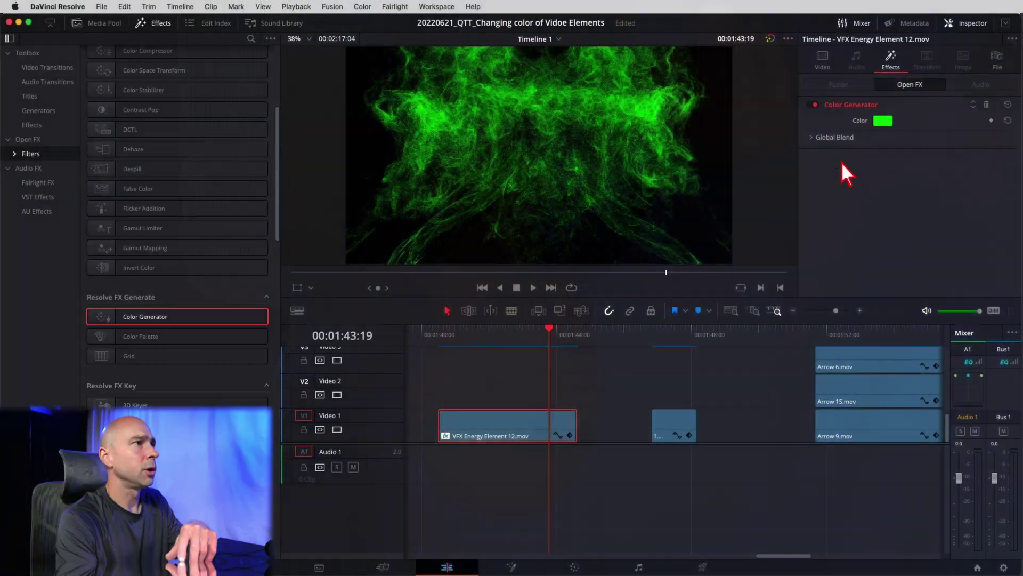
left_click(847, 167)
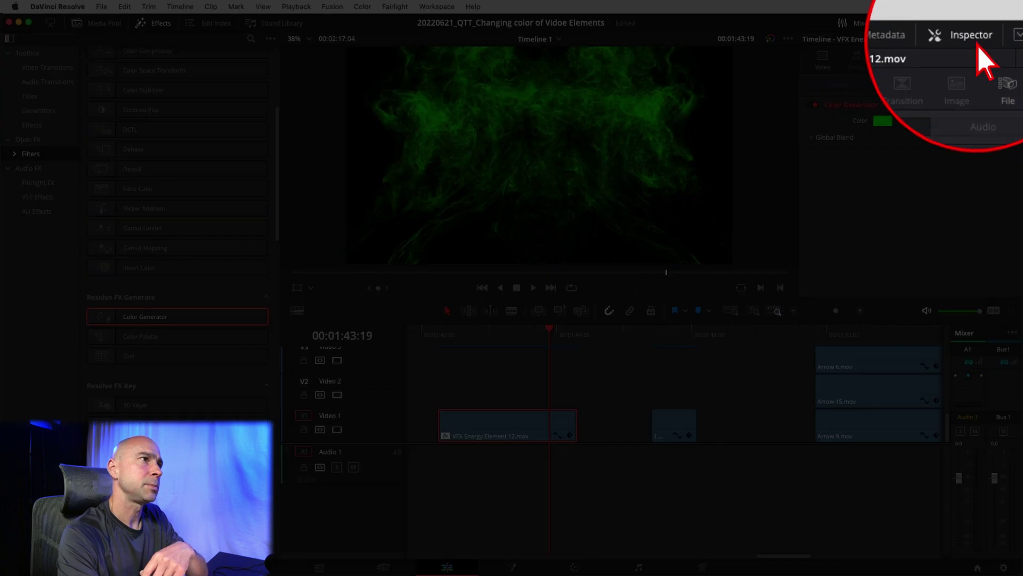
left_click(973, 23)
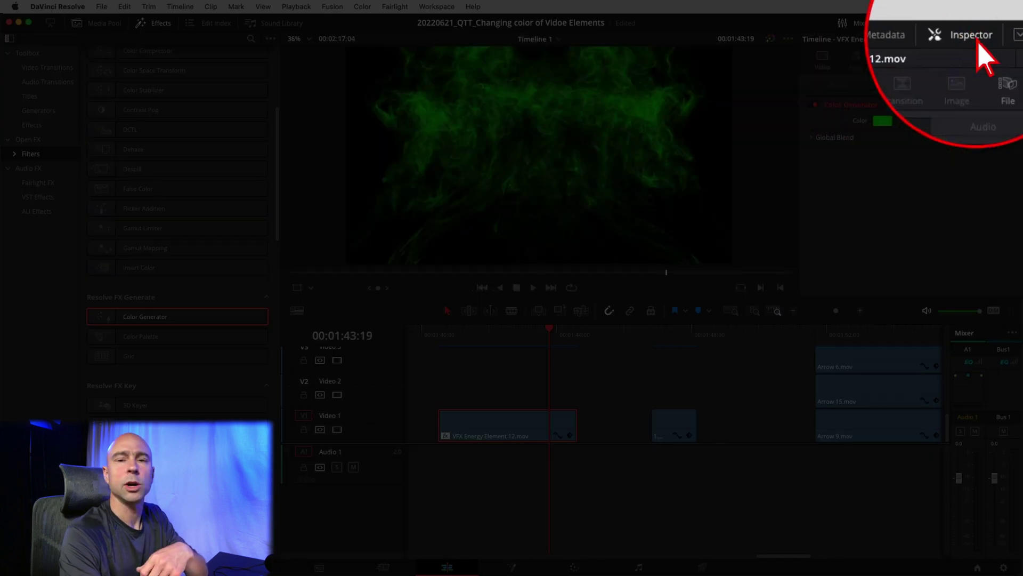
Expand Global Blend and lower the green smoke's Blend to 0.496.
left_click(831, 142)
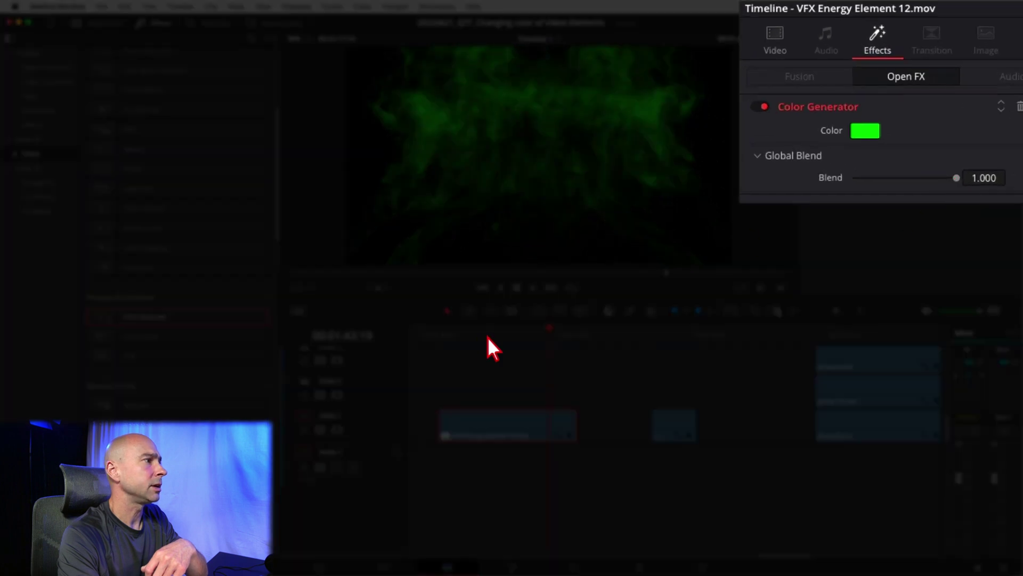
left_click(487, 334)
left_click_drag(955, 181, 910, 155)
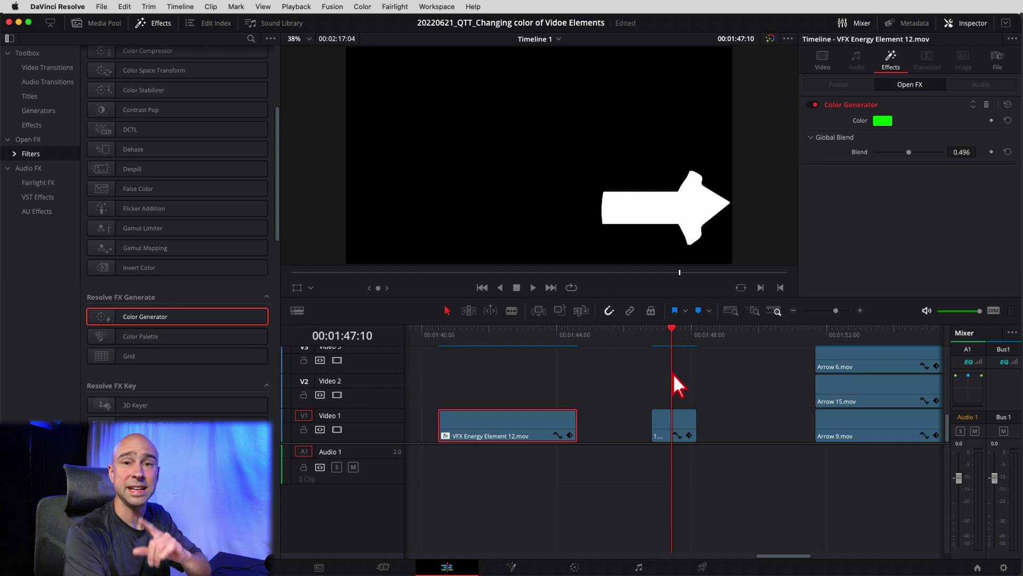
Preview the white arrow, then apply Color Generator to 1.mov and show its effect settings.
left_click(655, 340)
key("space")
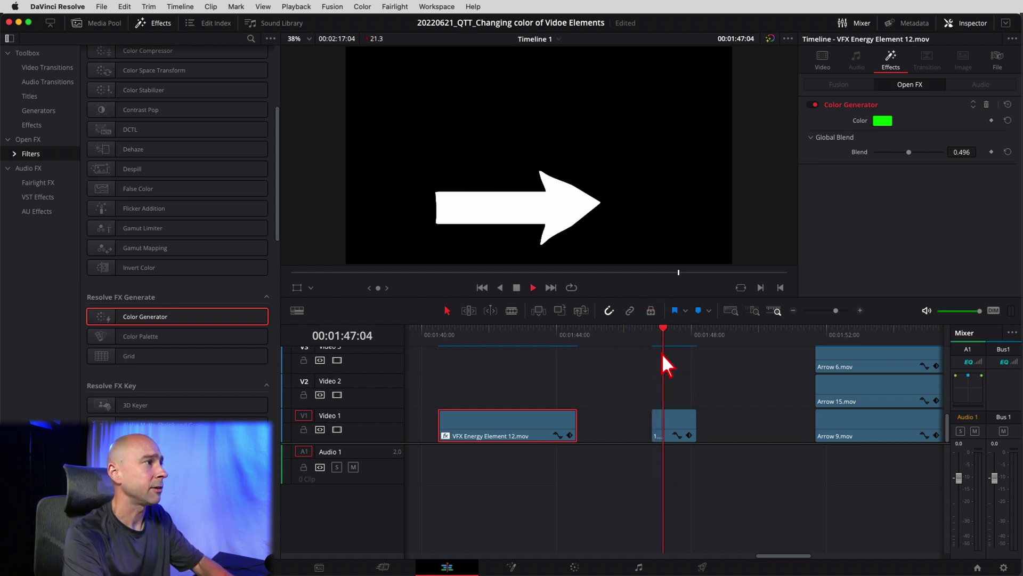
key("space")
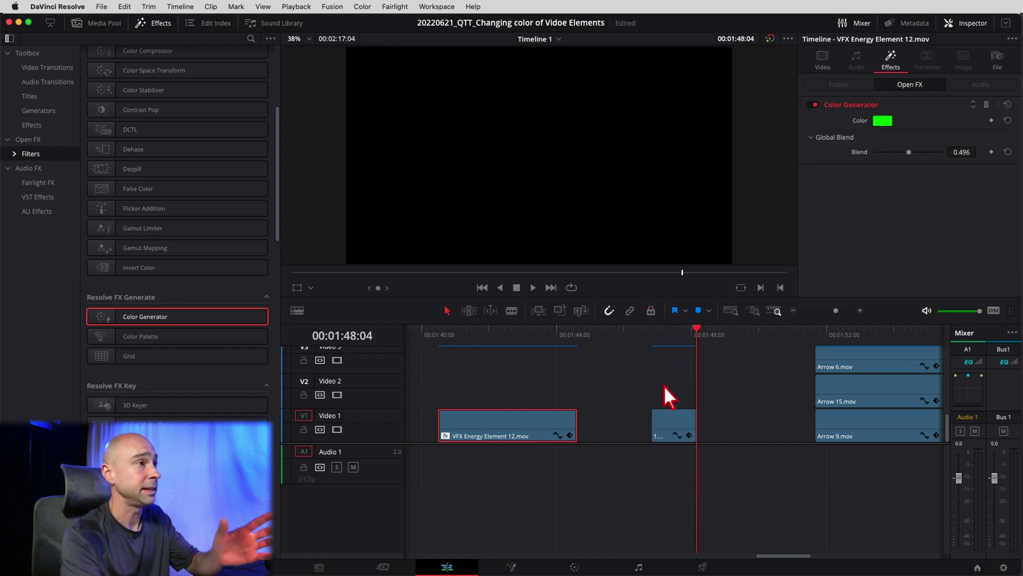
left_click_drag(152, 318, 677, 429)
left_click(670, 333)
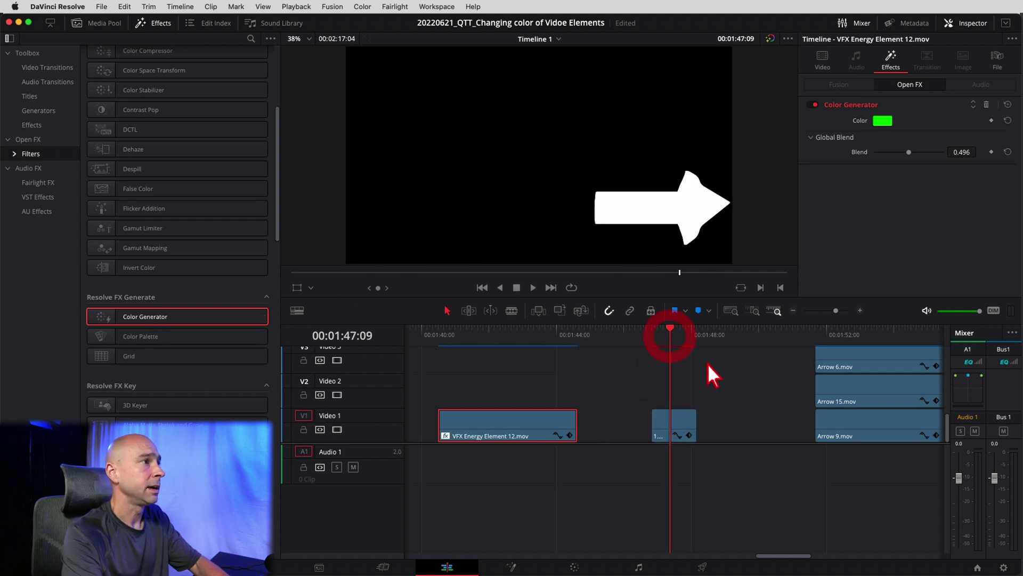
left_click(687, 424)
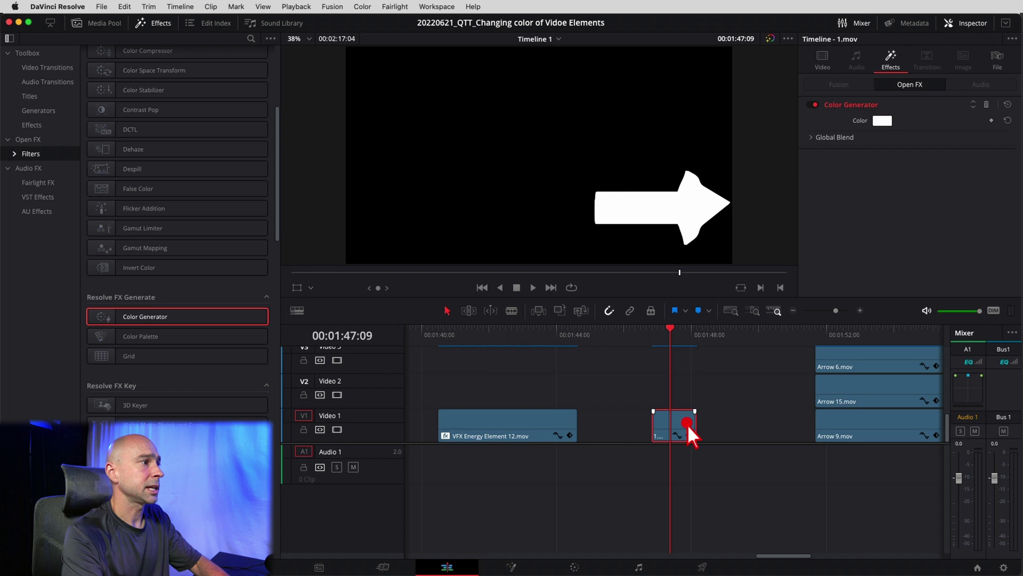
left_click(967, 25)
left_click(967, 25)
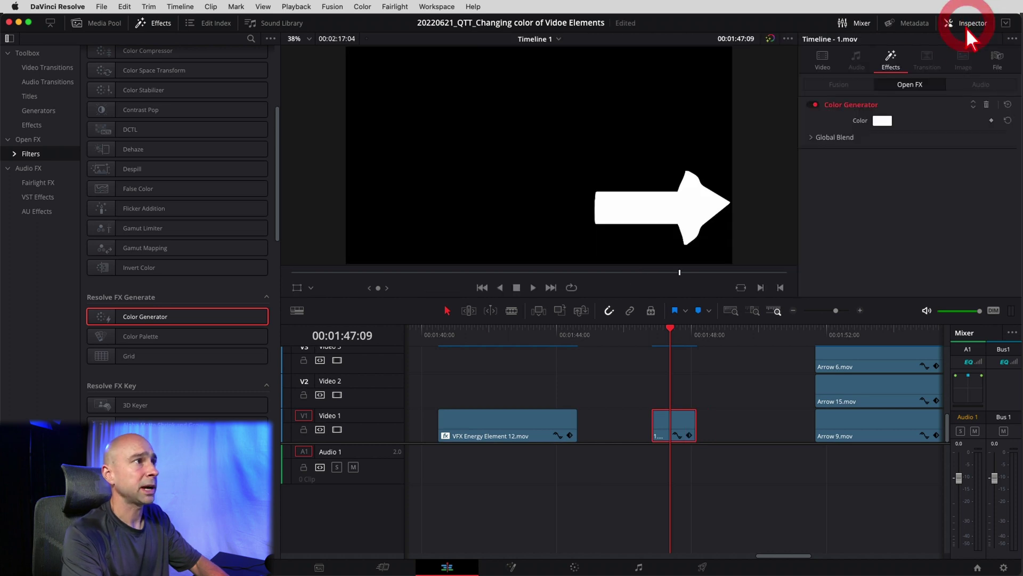
Make the arrow Red with Global Blend at 1.000 and play it back.
left_click(883, 121)
left_click(682, 233)
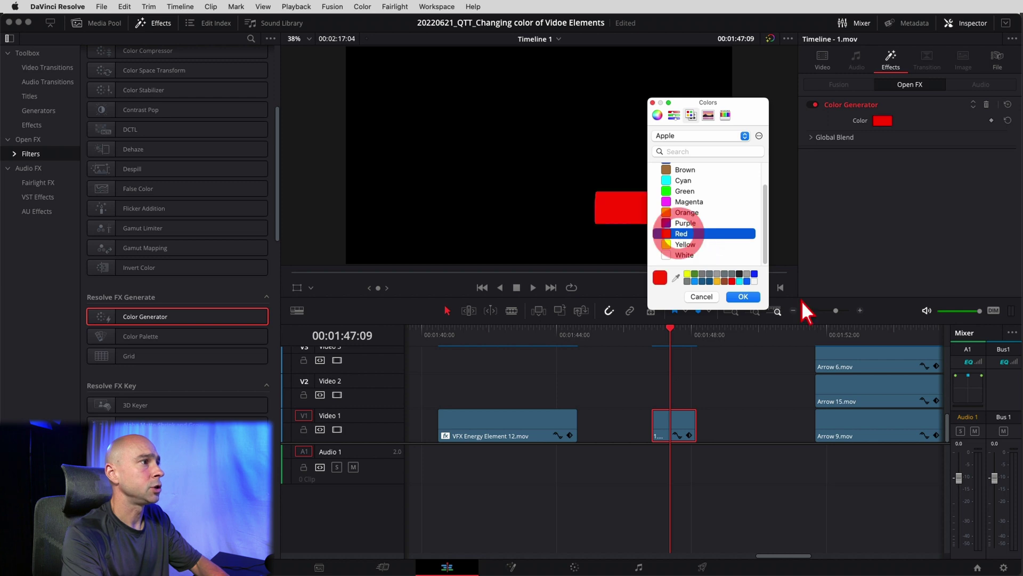
left_click(746, 296)
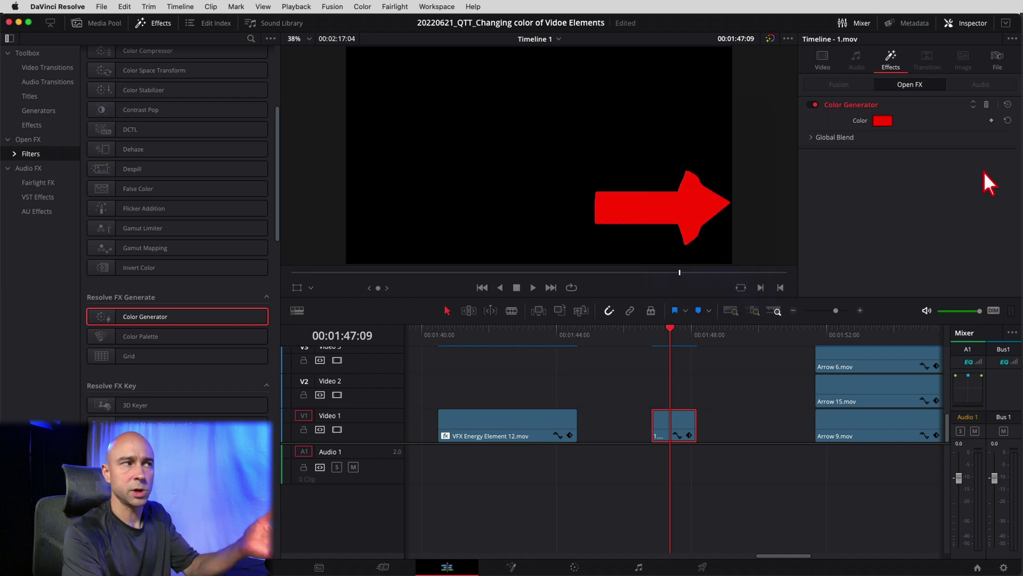
left_click(812, 138)
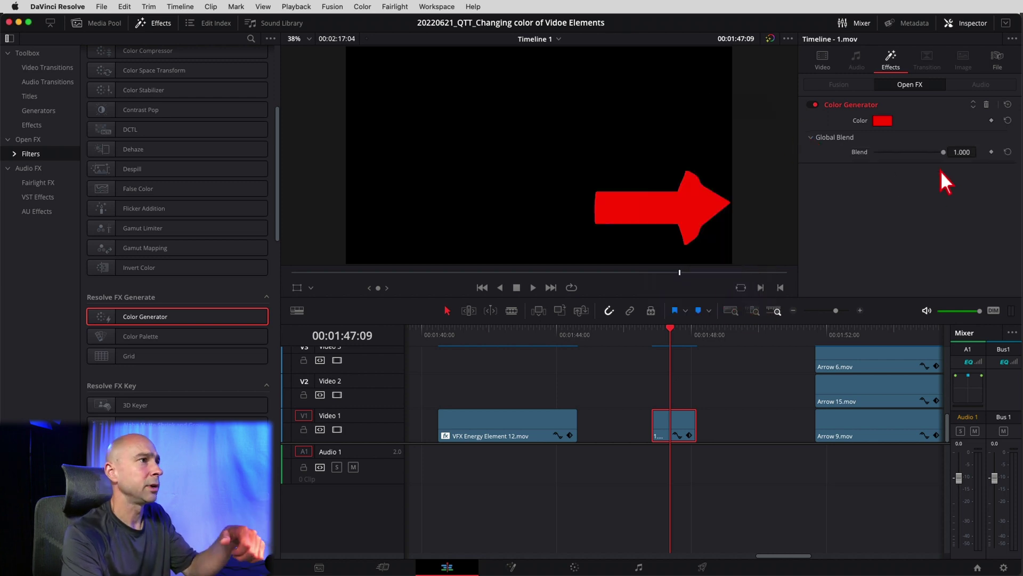
mouse_move(944, 155)
left_mouse_down()
mouse_move(906, 153)
mouse_move(963, 156)
left_mouse_up()
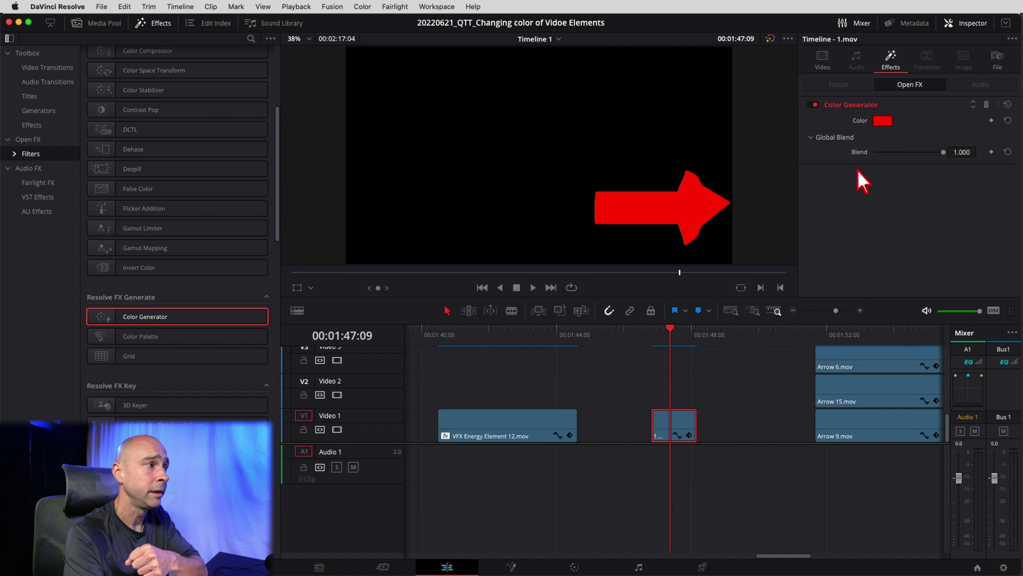
key("space")
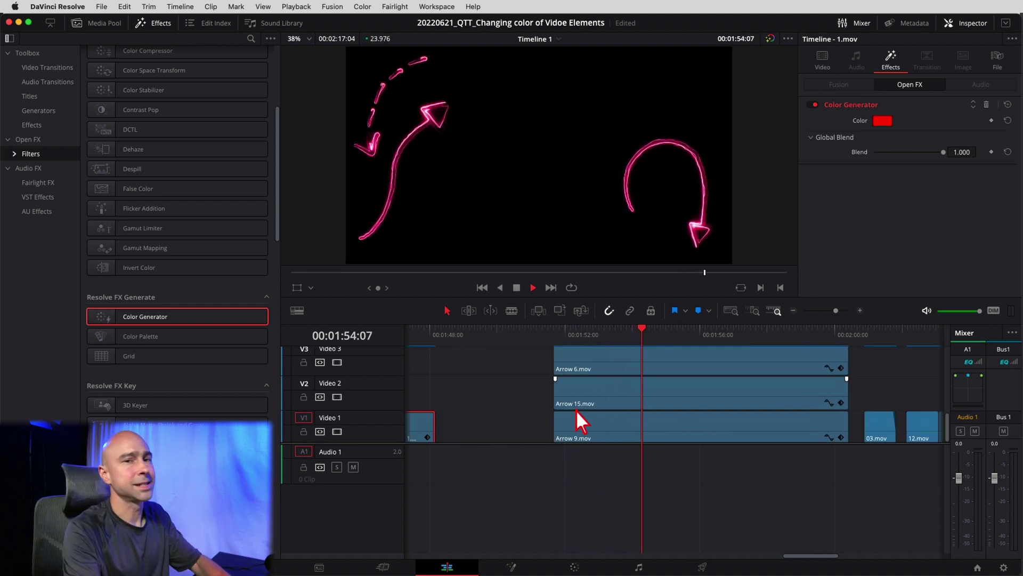
Stop playback, select Arrow 6.mov on Video 3, and drop Color Generator onto it.
key("space")
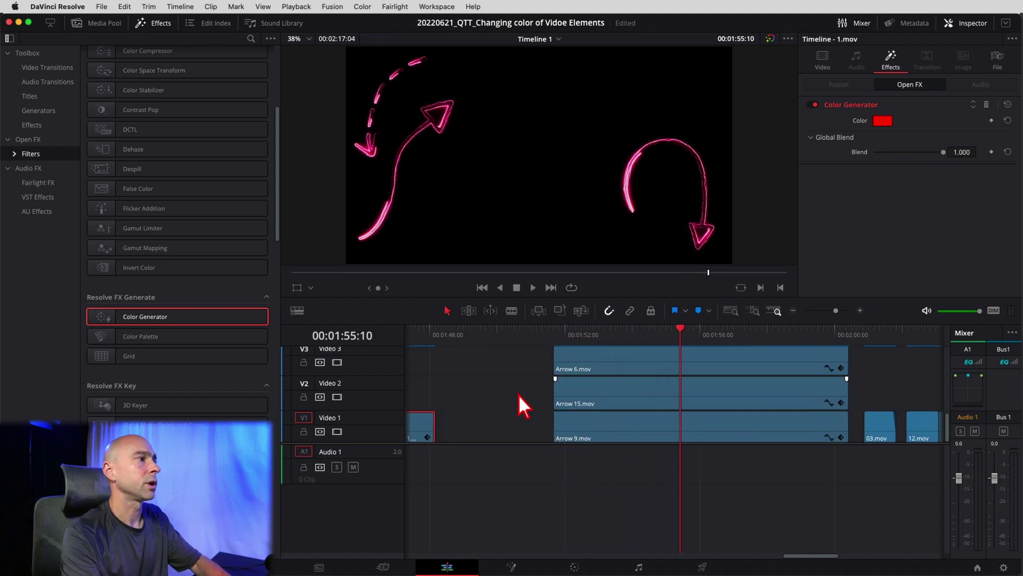
left_click(630, 366)
left_click_drag(150, 319, 699, 363)
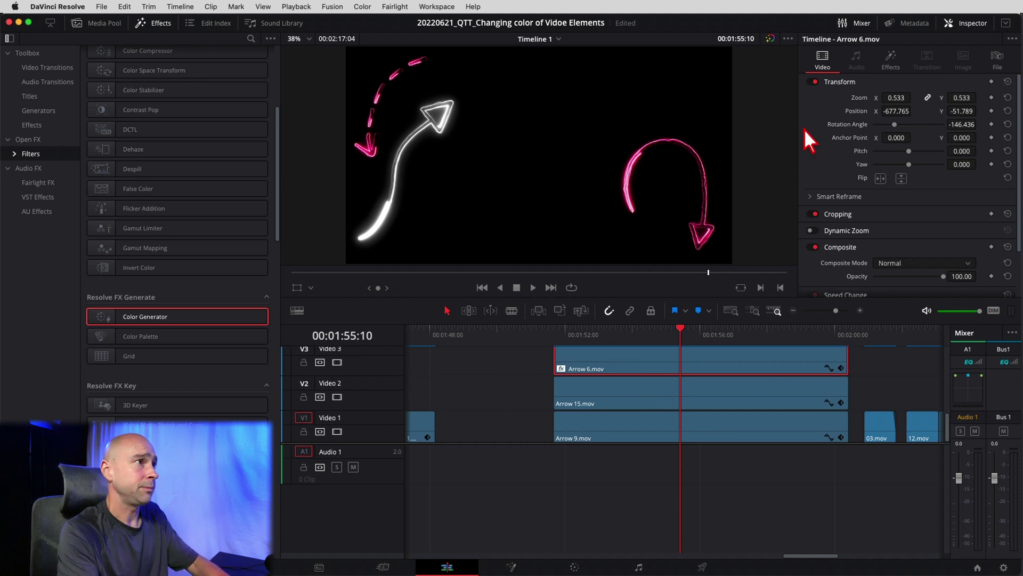
Set the Arrow 6.mov Color Generator color to Yellow.
left_click(893, 60)
left_click(880, 120)
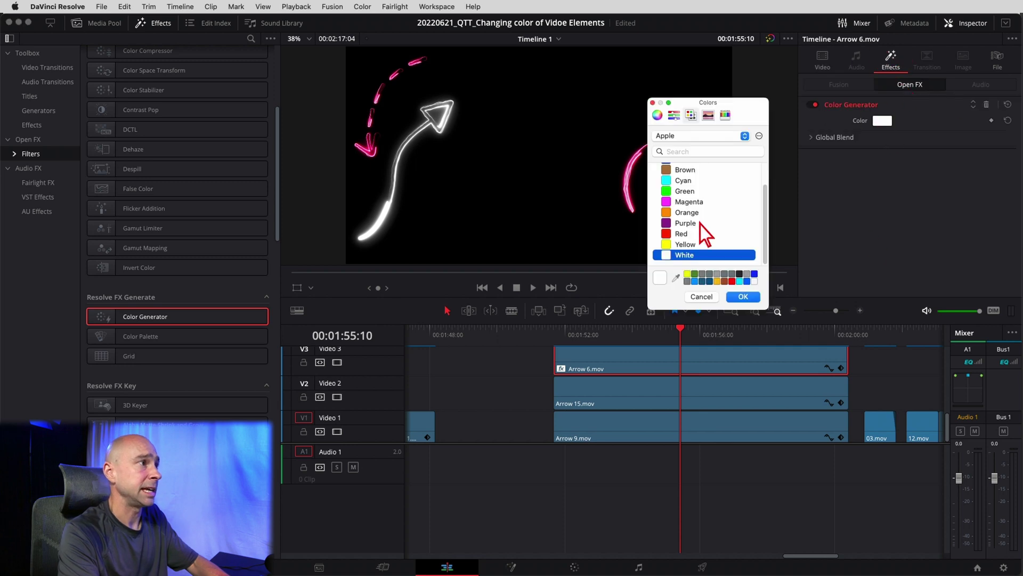
left_click(688, 244)
left_click(744, 297)
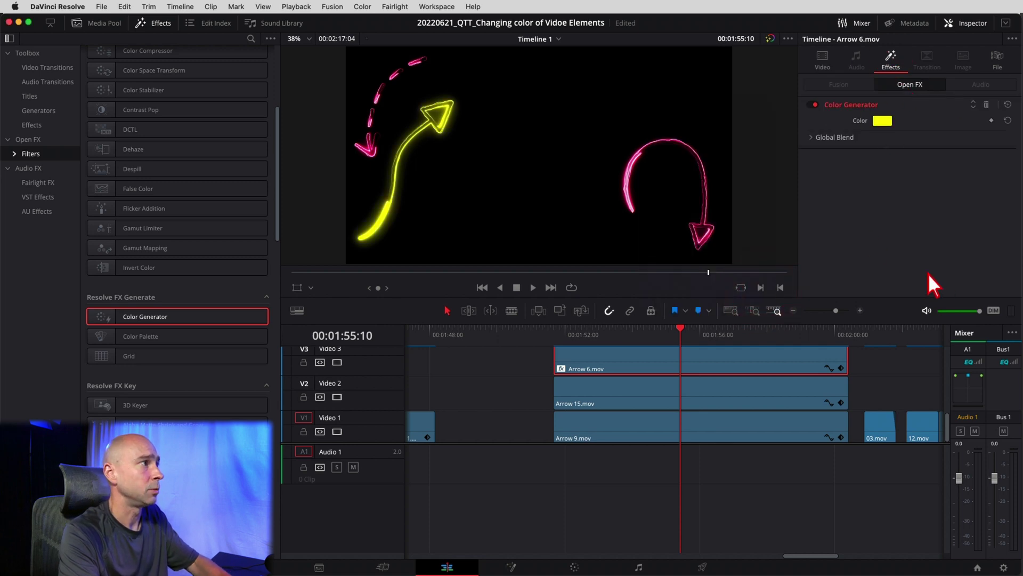
Preview the yellow arrow, set its Global Blend to 0.729, and play it again.
left_click(587, 345)
key("space")
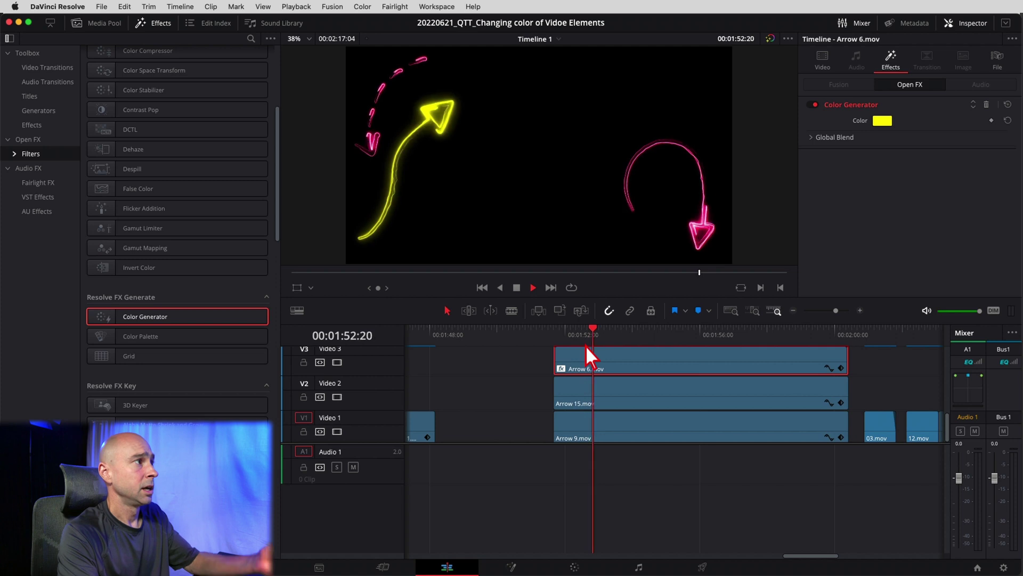
key("space")
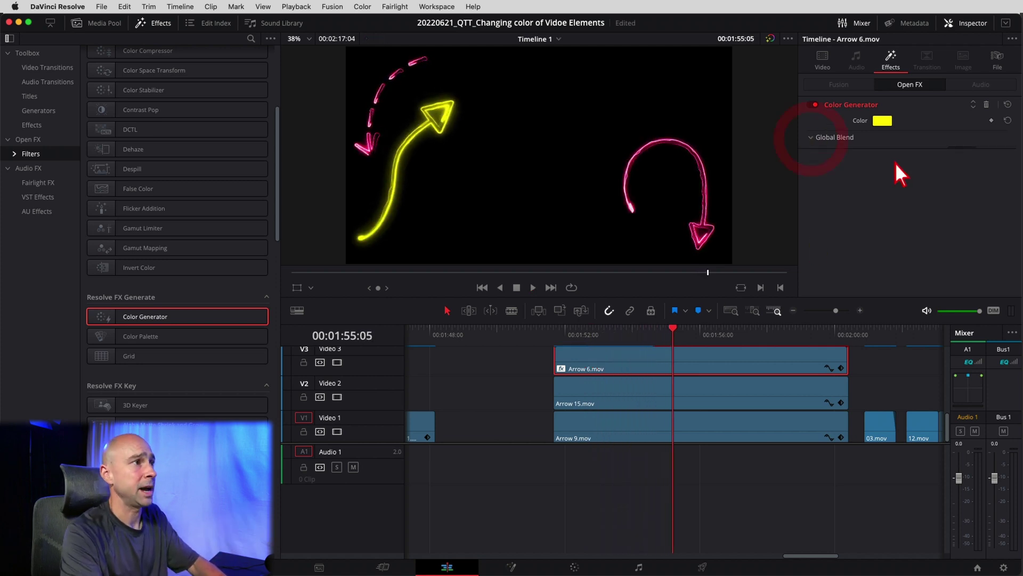
left_click(923, 152)
key("space")
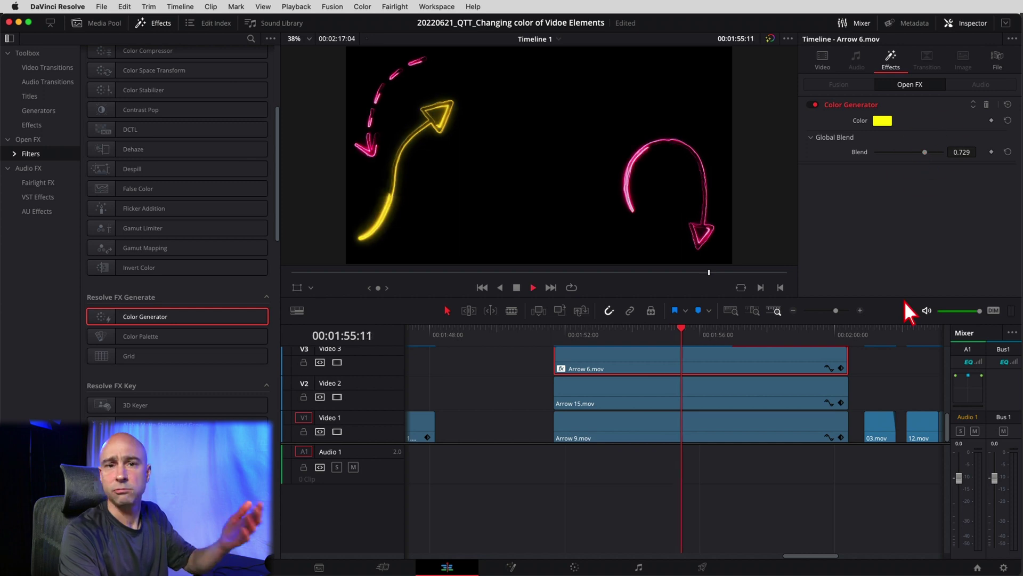